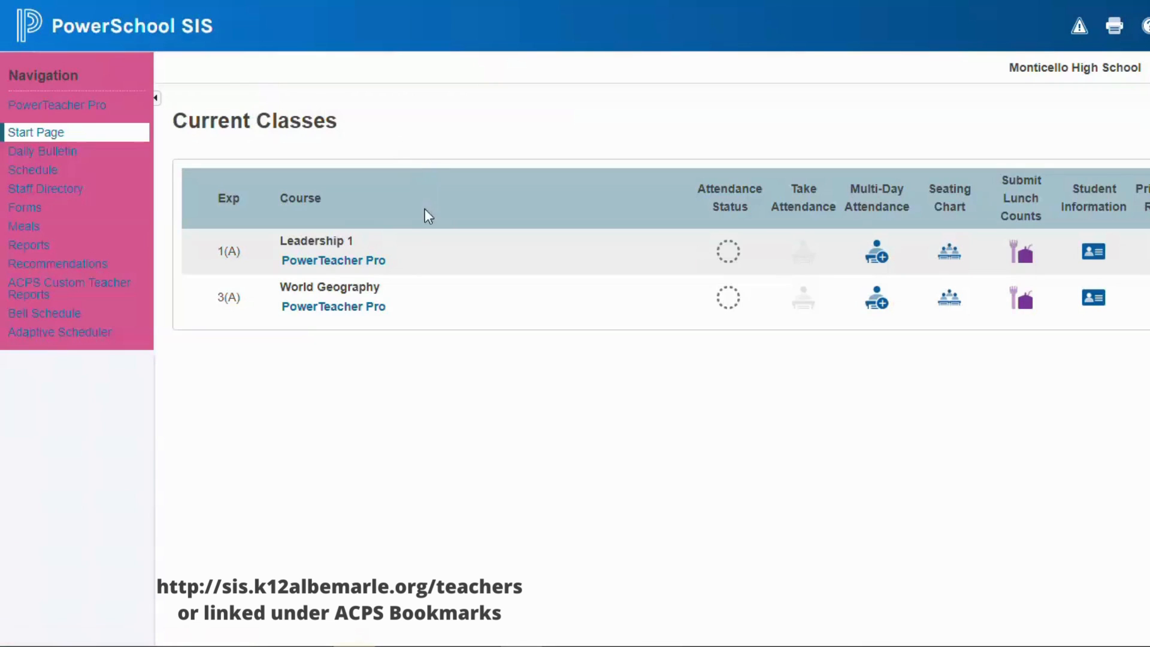
# Step: Open the PowerTeacher Pro gradebook for Leadership 1 and check which other classes can be switched to
pyautogui.click(331, 262)
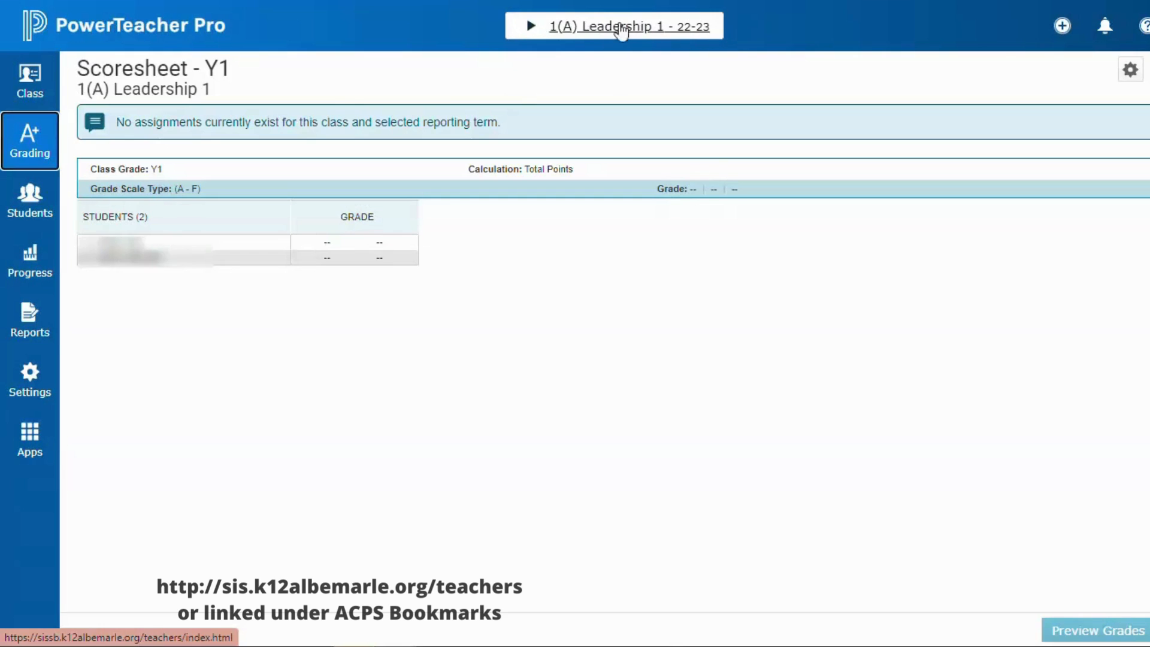
pyautogui.click(531, 32)
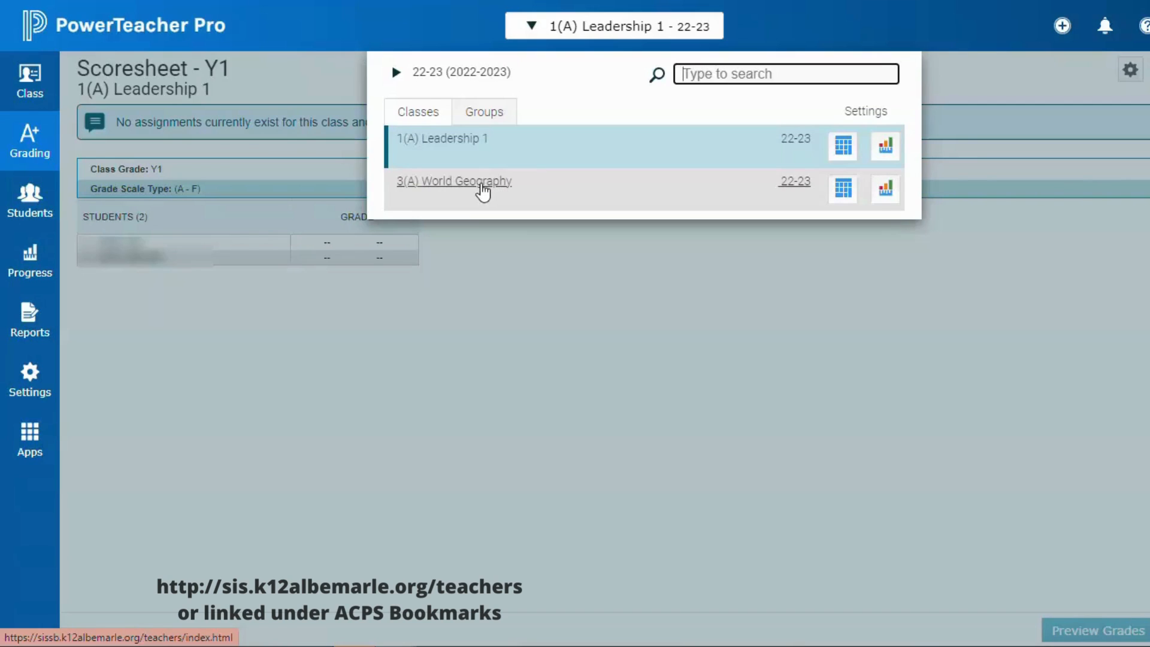
pyautogui.click(532, 28)
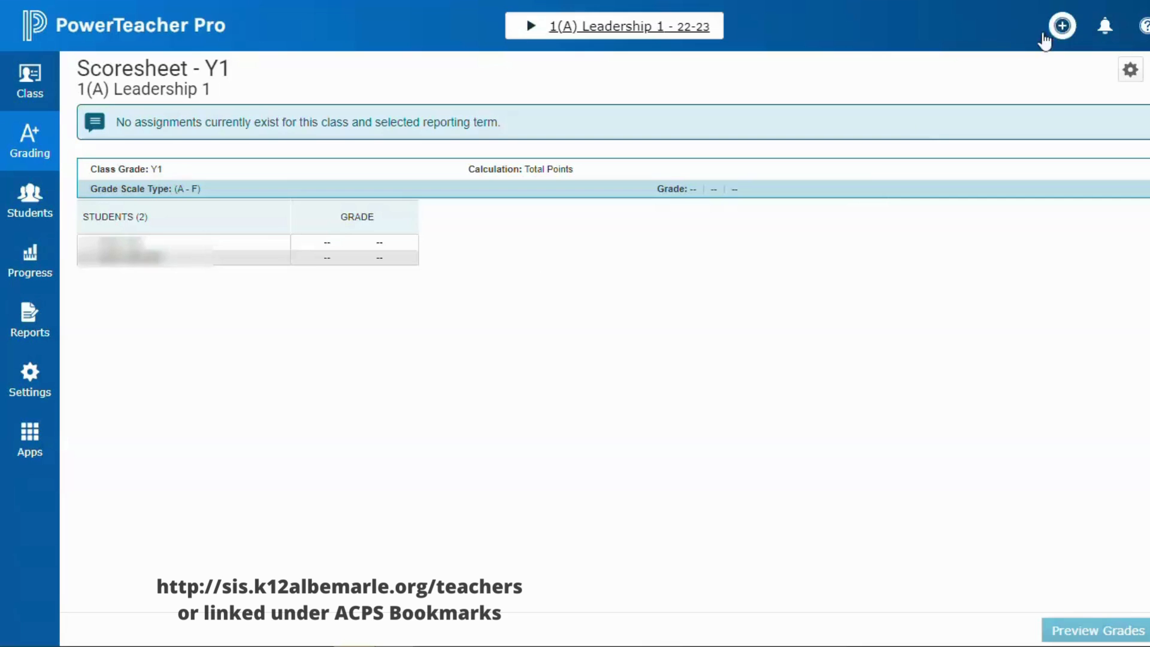
# Step: Start a new category and limit it to the 1(A) Leadership 1 class
pyautogui.click(1064, 27)
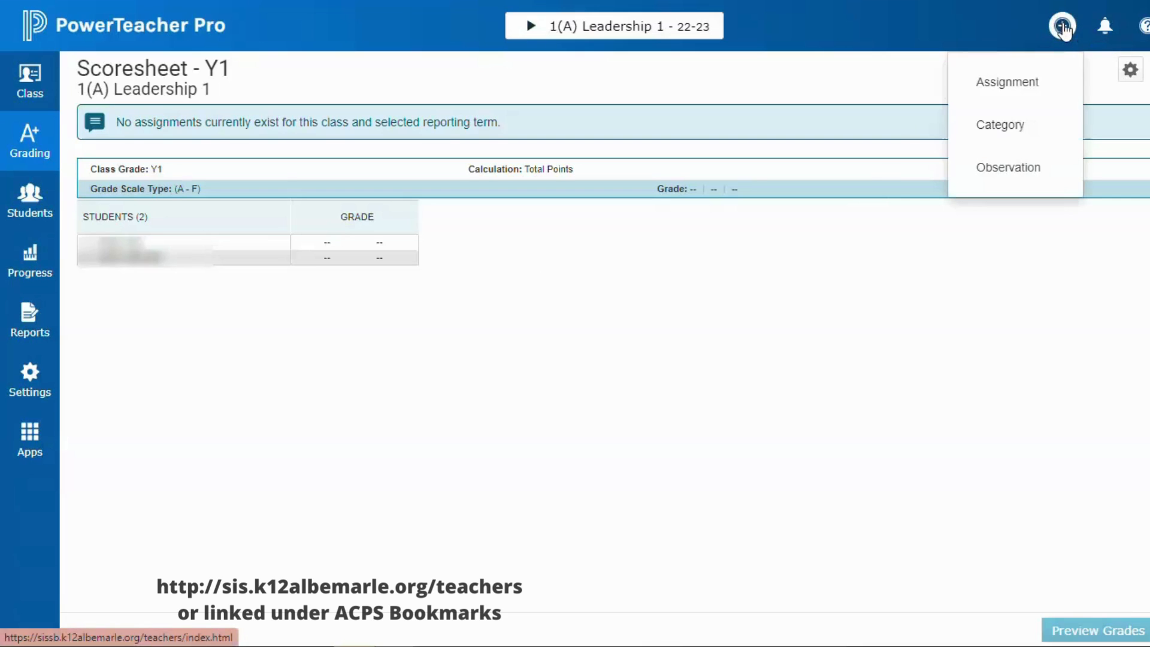
pyautogui.click(1025, 129)
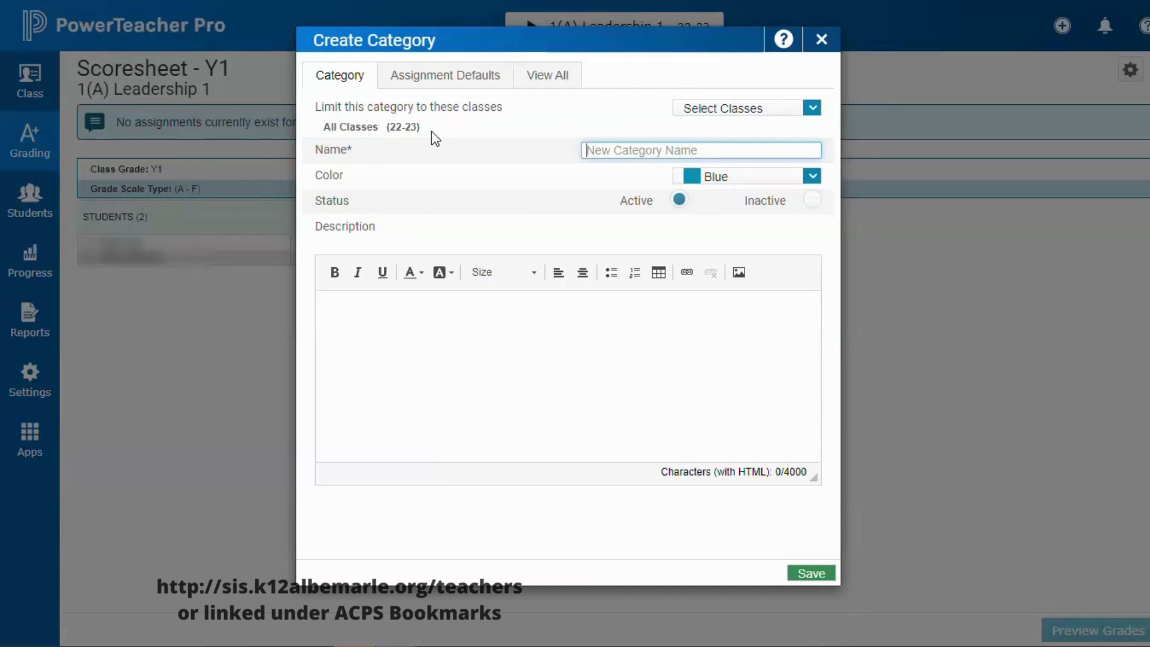
pyautogui.click(811, 109)
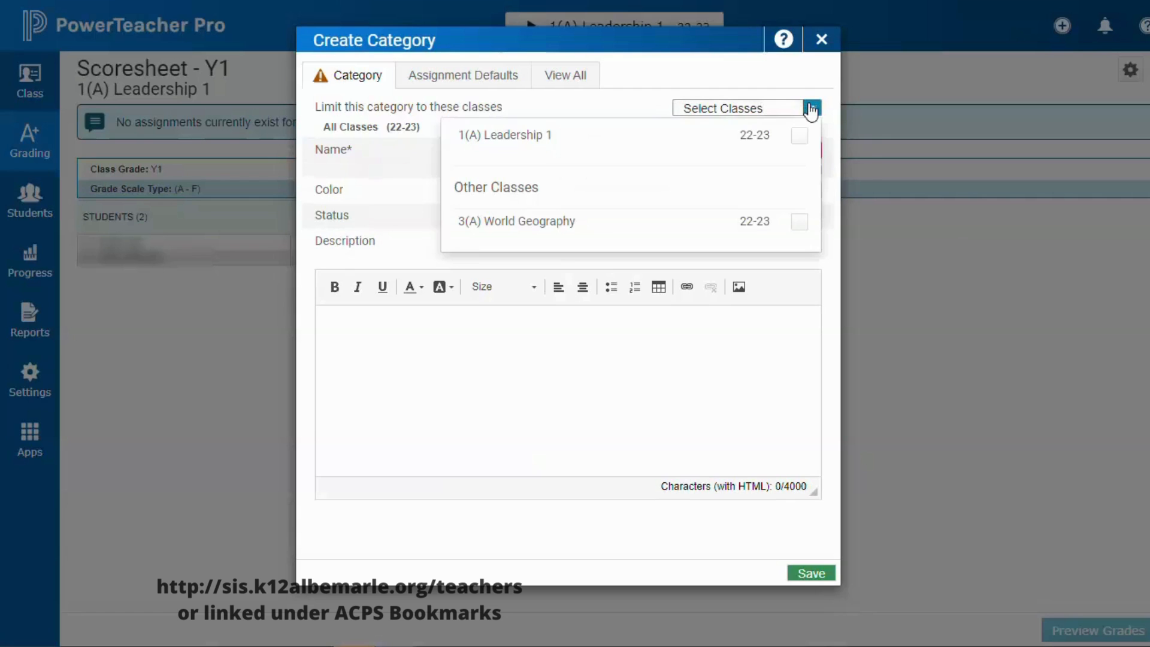
pyautogui.click(800, 135)
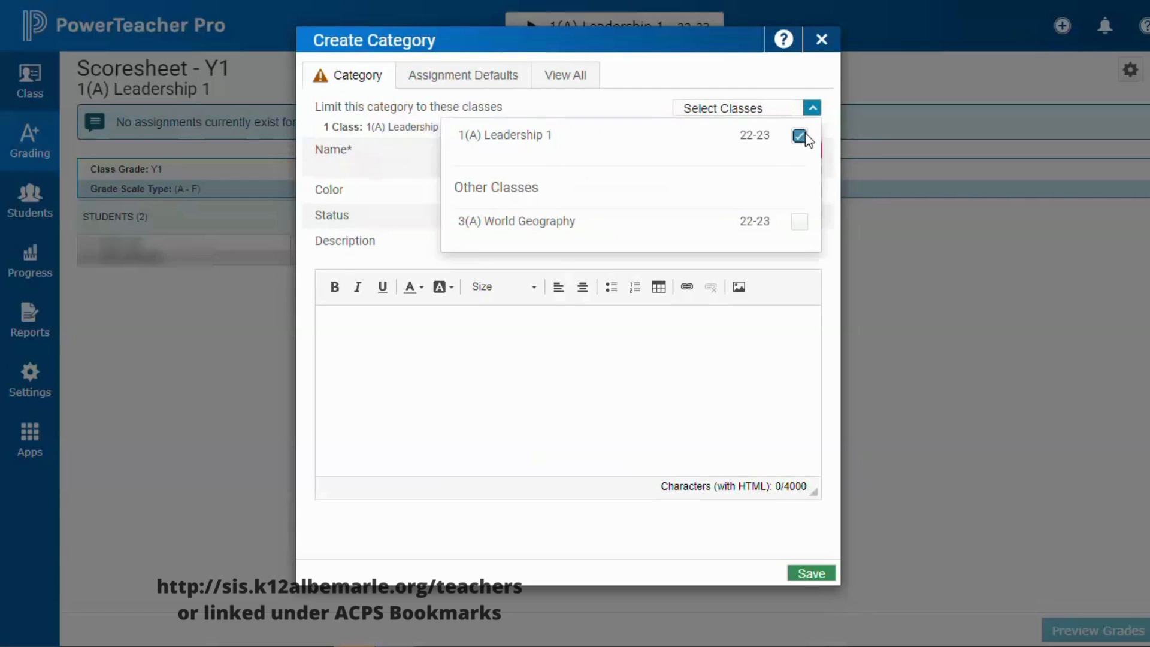
pyautogui.click(712, 77)
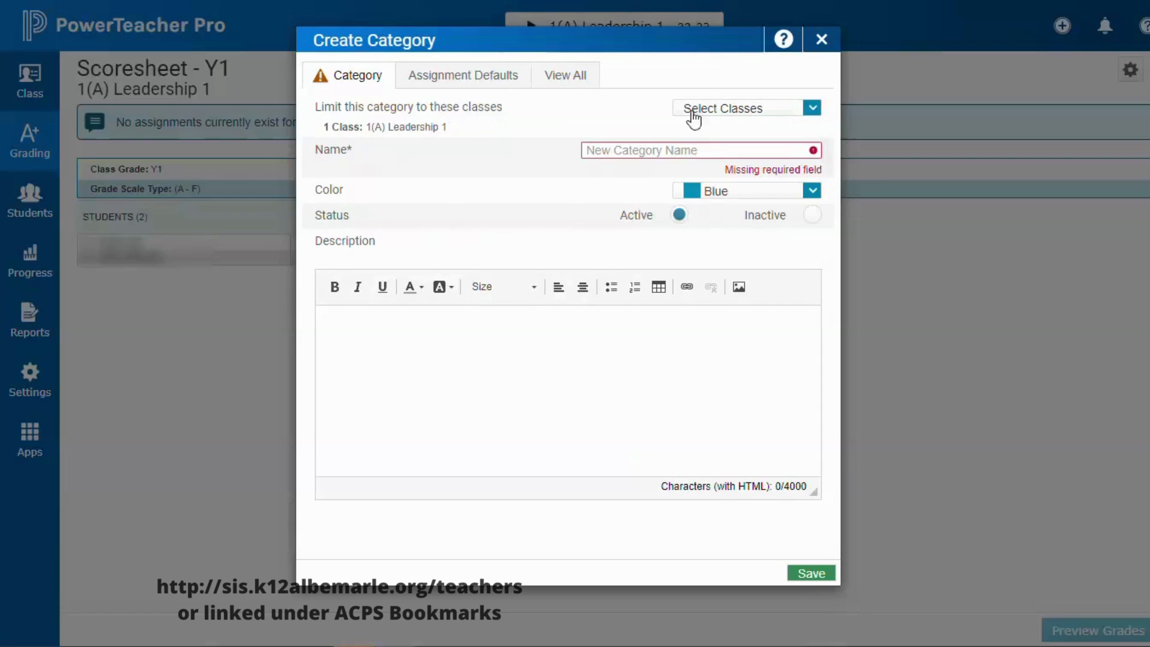
# Step: Name the category Formative Assessments, set its color to Orange, leave the description empty and save it
pyautogui.click(670, 150)
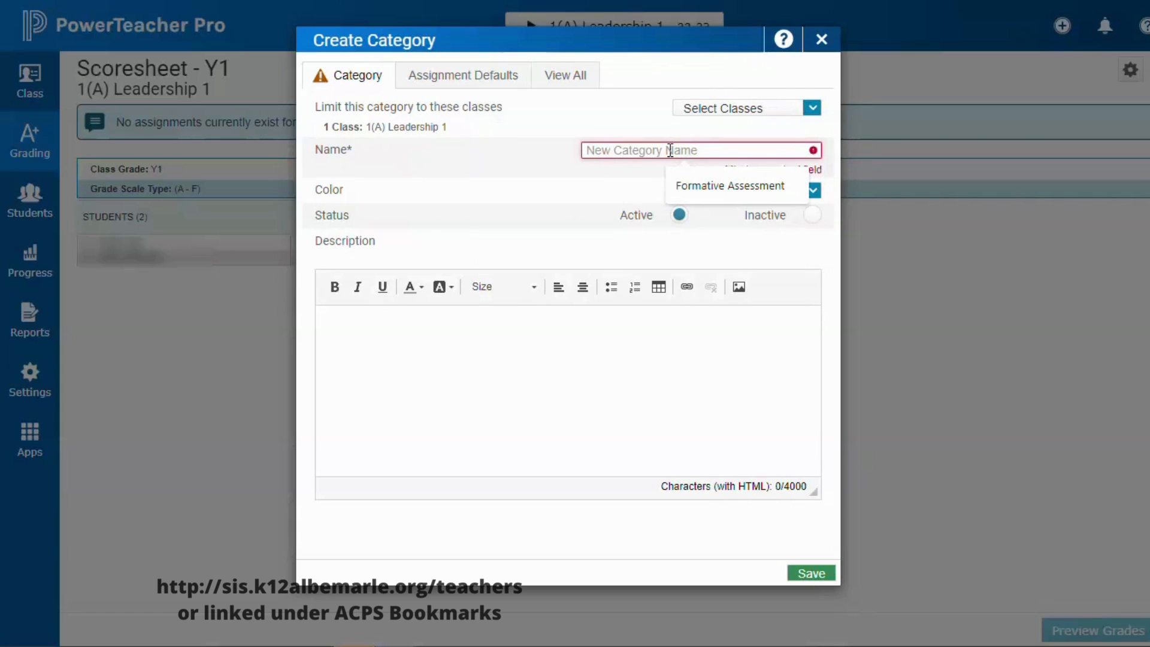
pyautogui.write('Formative Assessments')
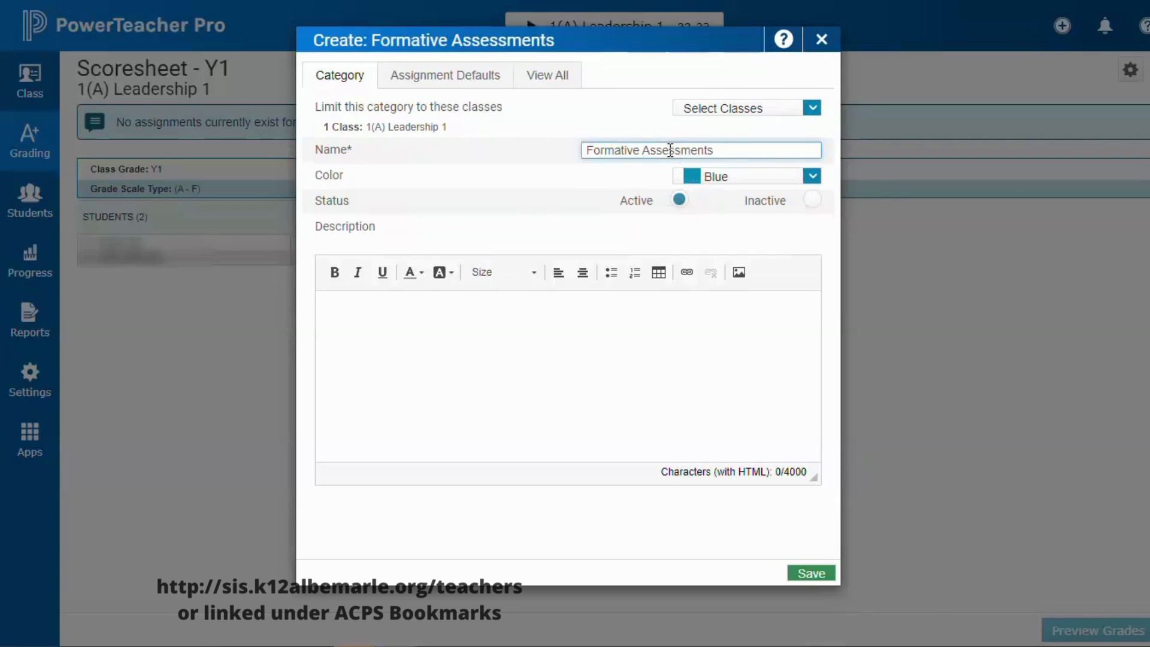
pyautogui.click(813, 177)
pyautogui.click(743, 307)
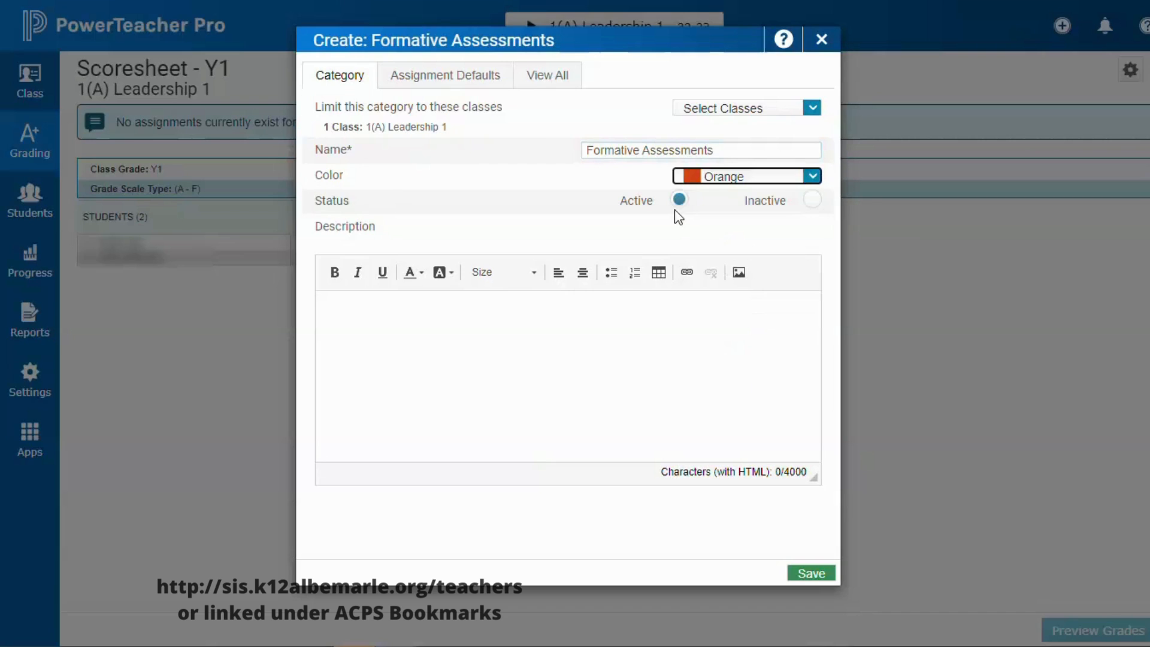
pyautogui.click(464, 342)
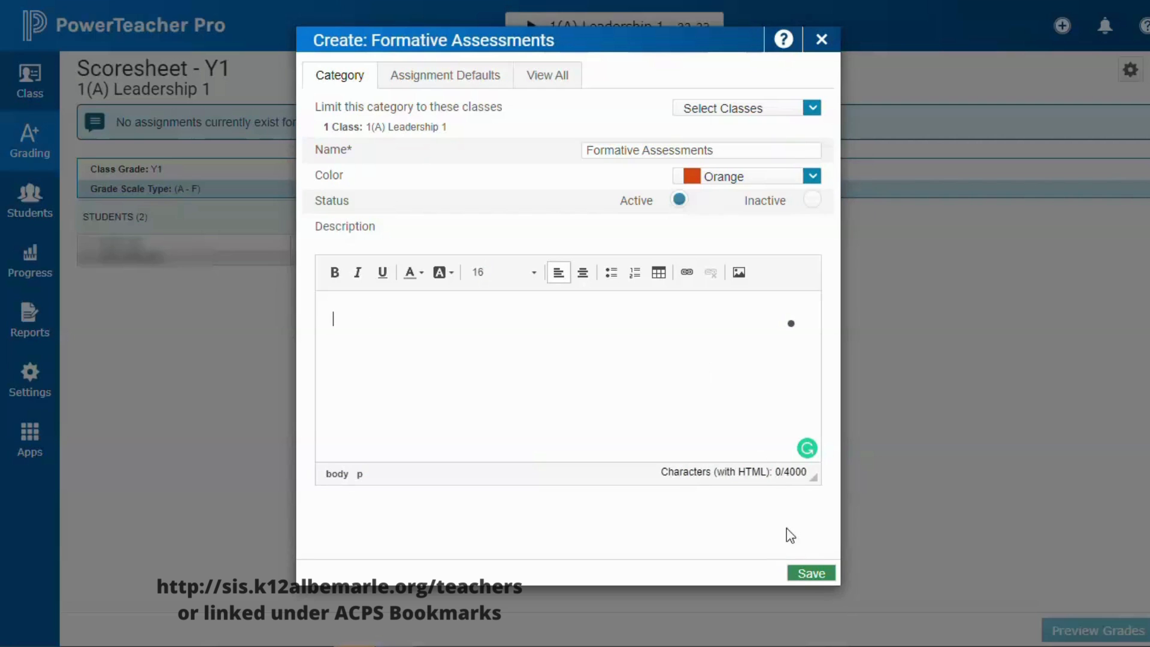
pyautogui.click(806, 579)
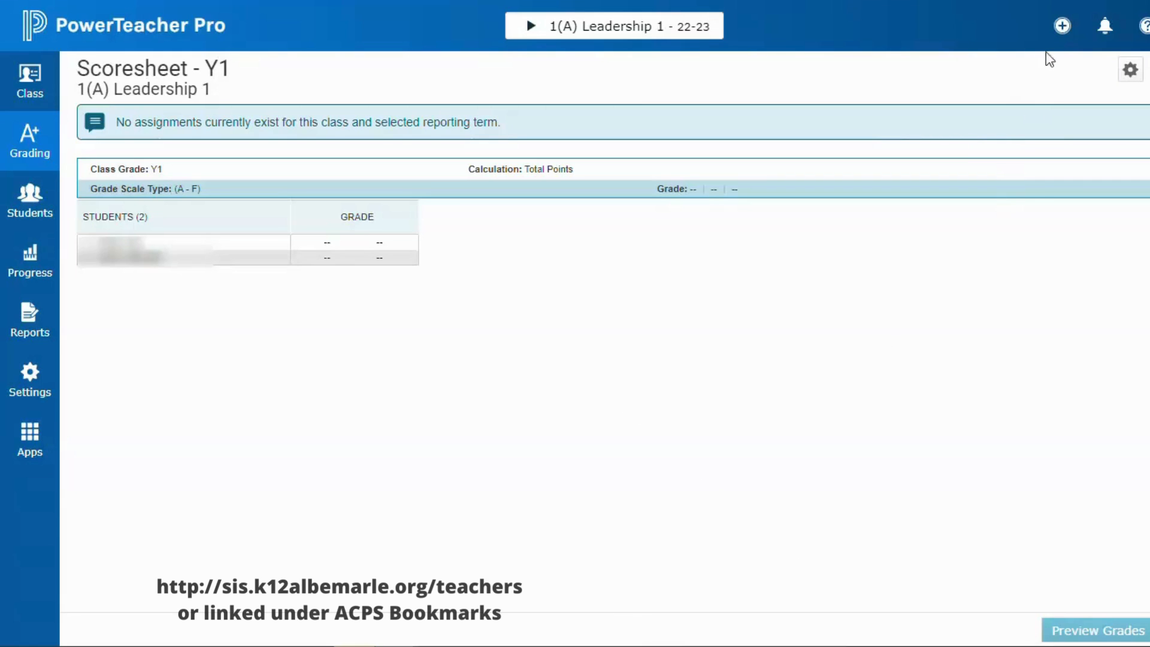
# Step: Create an assignment named Test Assignment for Leadership 1 and assign it to the orange Formative Assessments category
pyautogui.click(1062, 27)
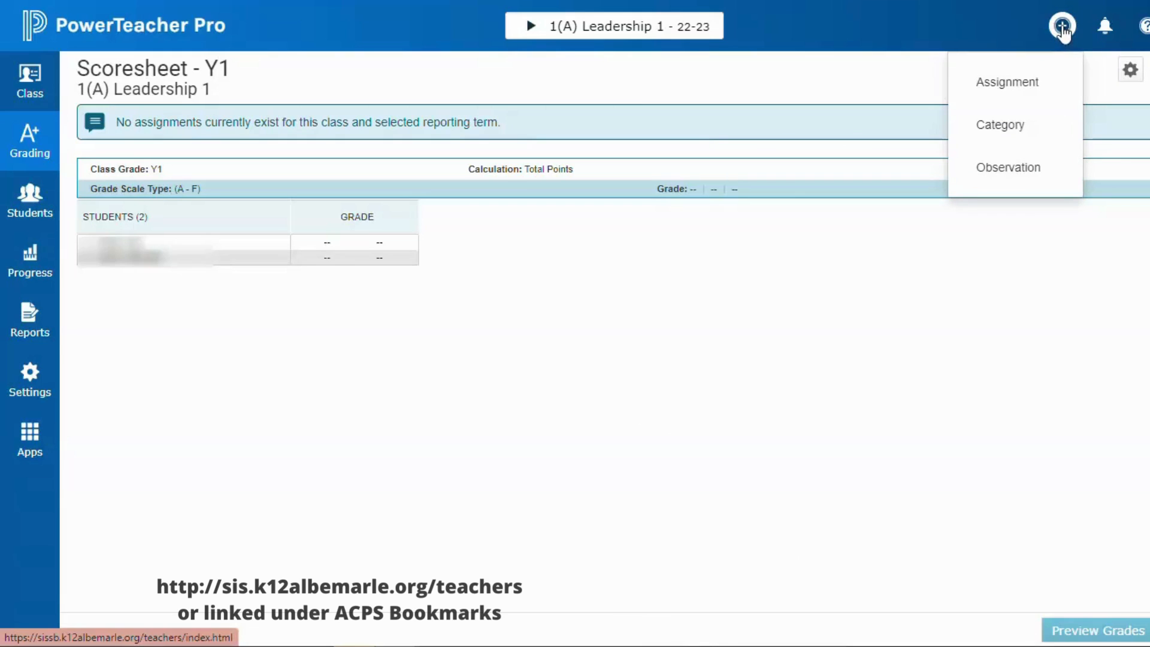
pyautogui.click(1014, 83)
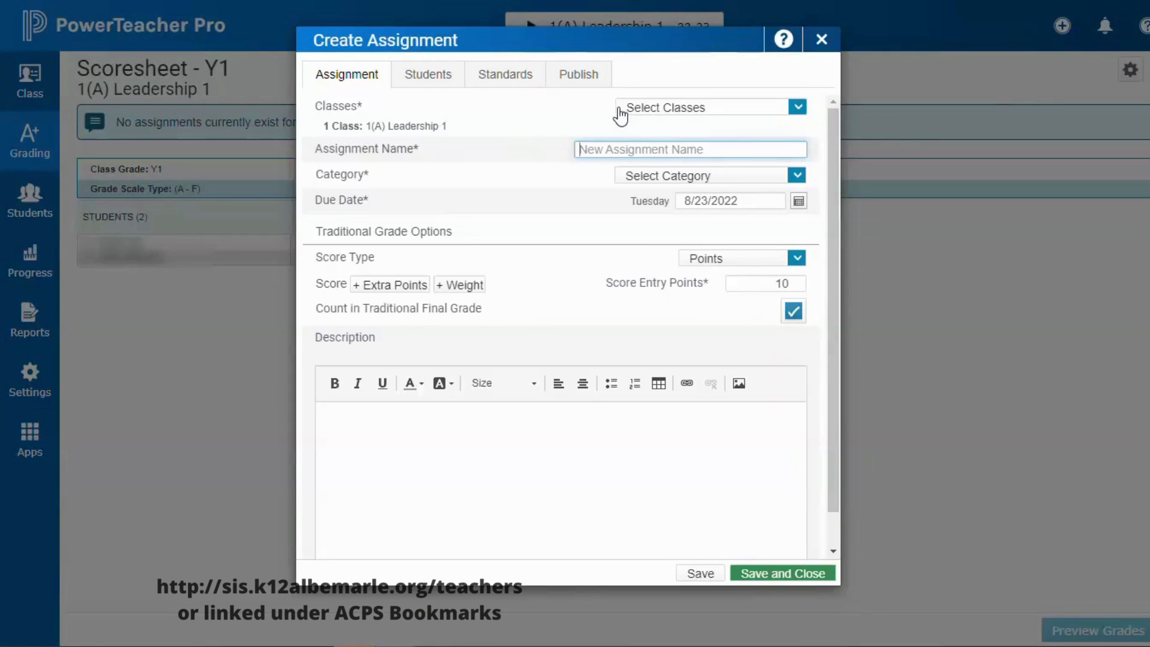
pyautogui.click(644, 149)
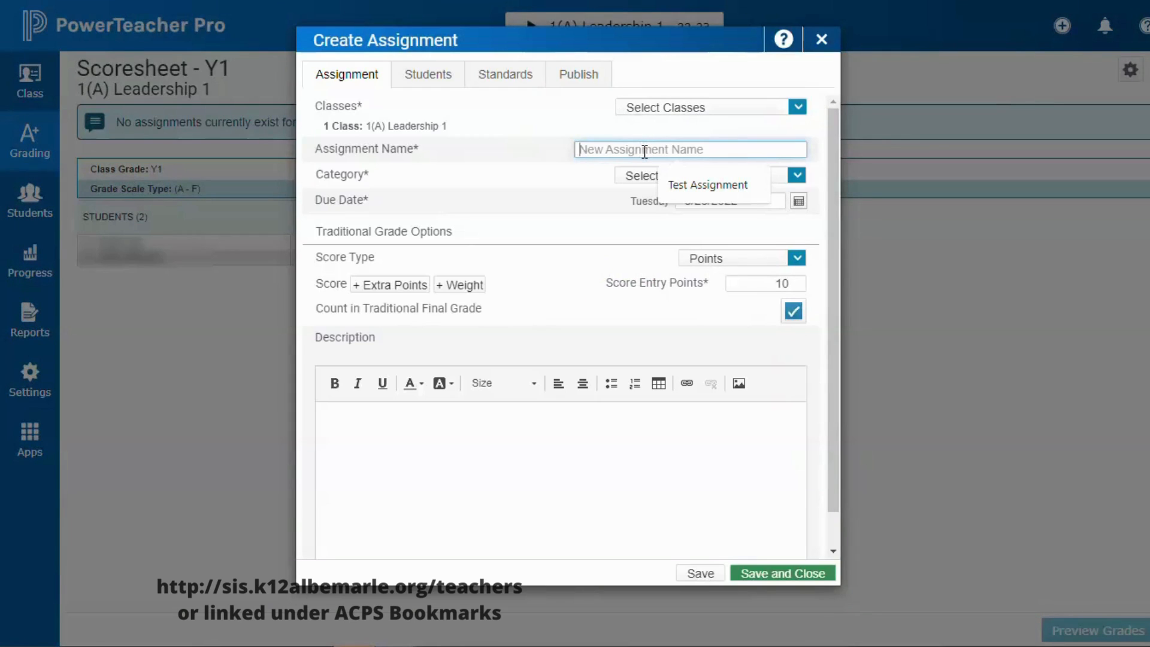
pyautogui.click(668, 178)
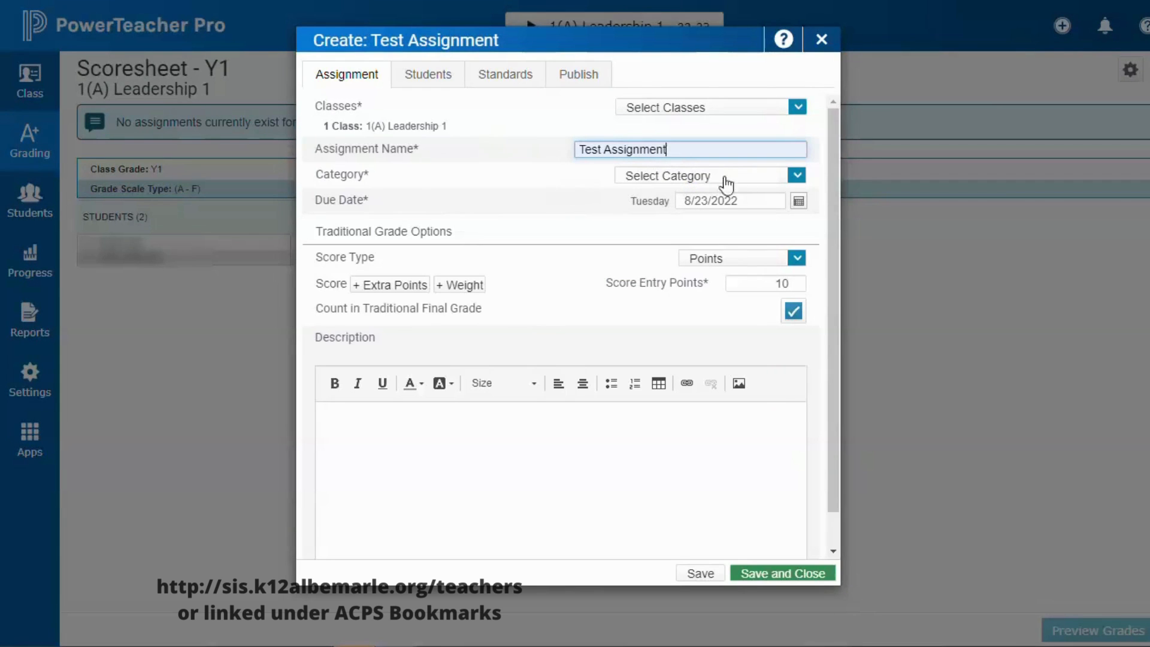
pyautogui.click(796, 178)
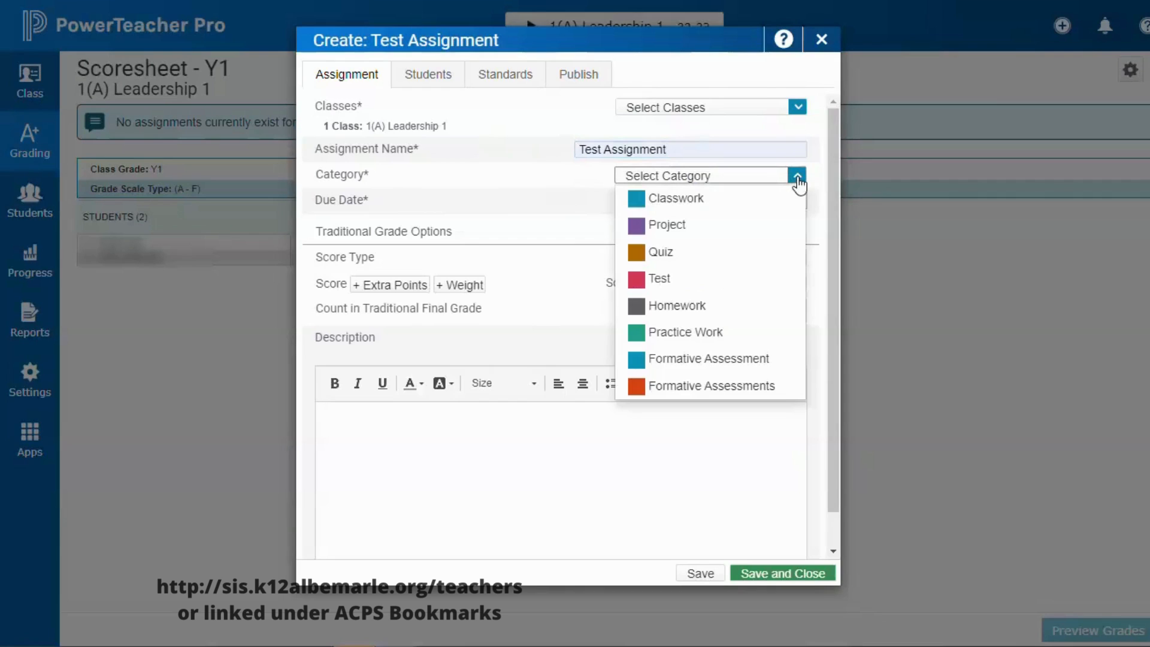
pyautogui.click(725, 386)
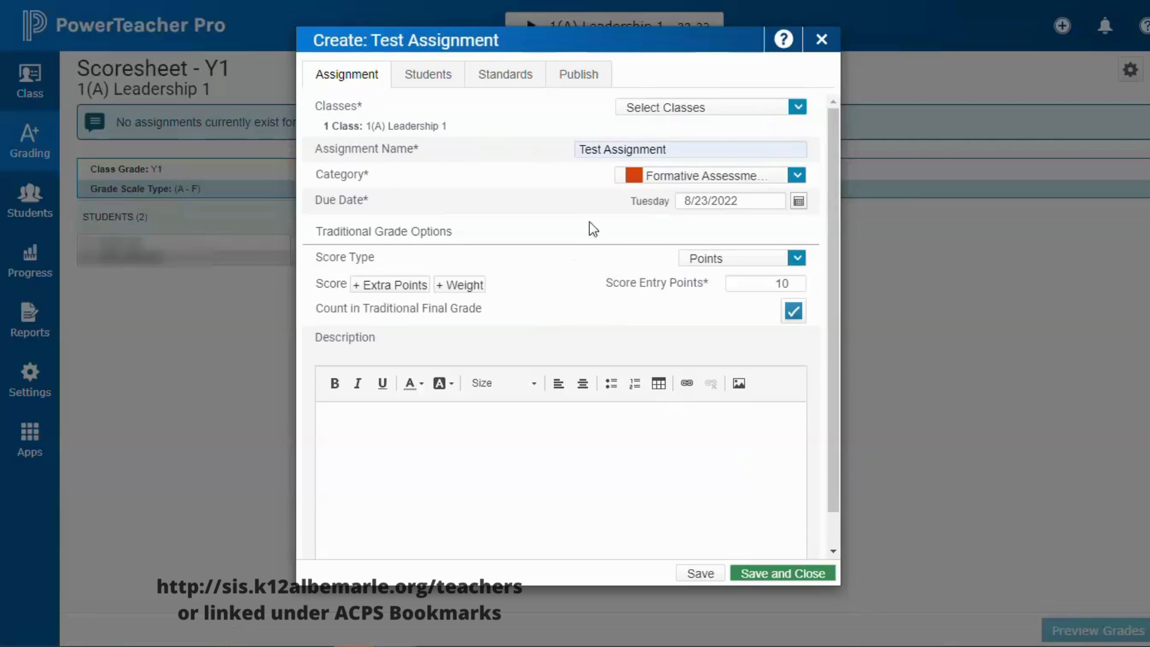
# Step: Set the assignment's due date to 8/26/2022, toggle Count in Traditional Final Grade, and save and close the assignment
pyautogui.click(800, 202)
pyautogui.click(871, 398)
pyautogui.click(795, 313)
pyautogui.click(781, 575)
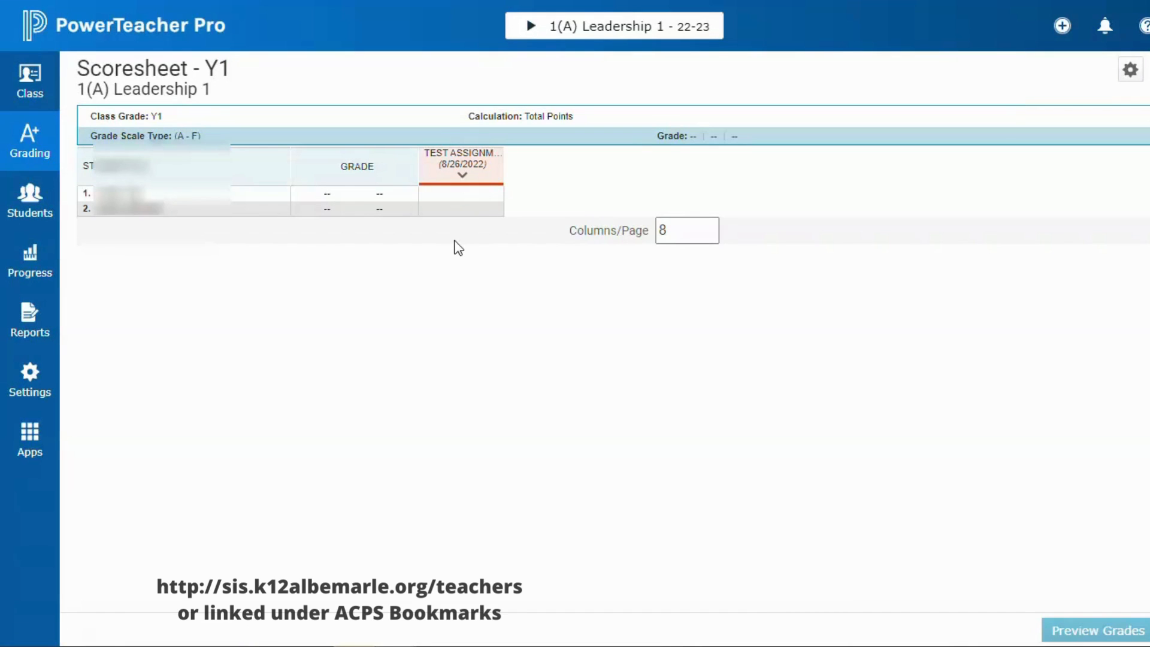
# Step: Open the Assignment List for the Leadership 1 class
pyautogui.click(31, 147)
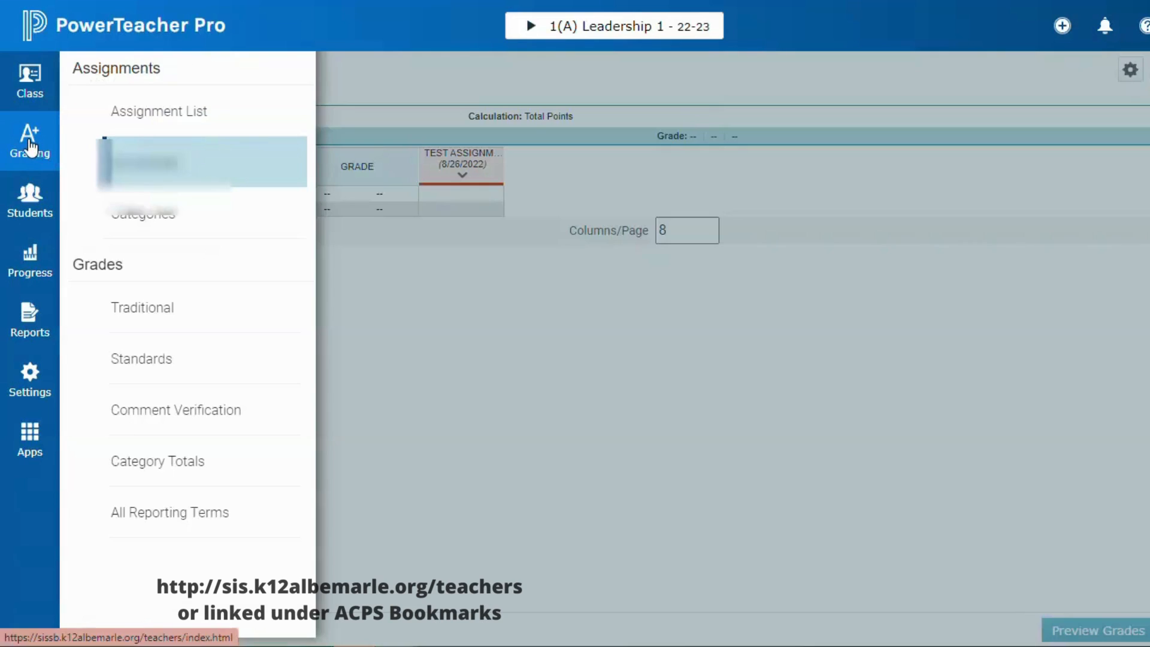
pyautogui.click(172, 118)
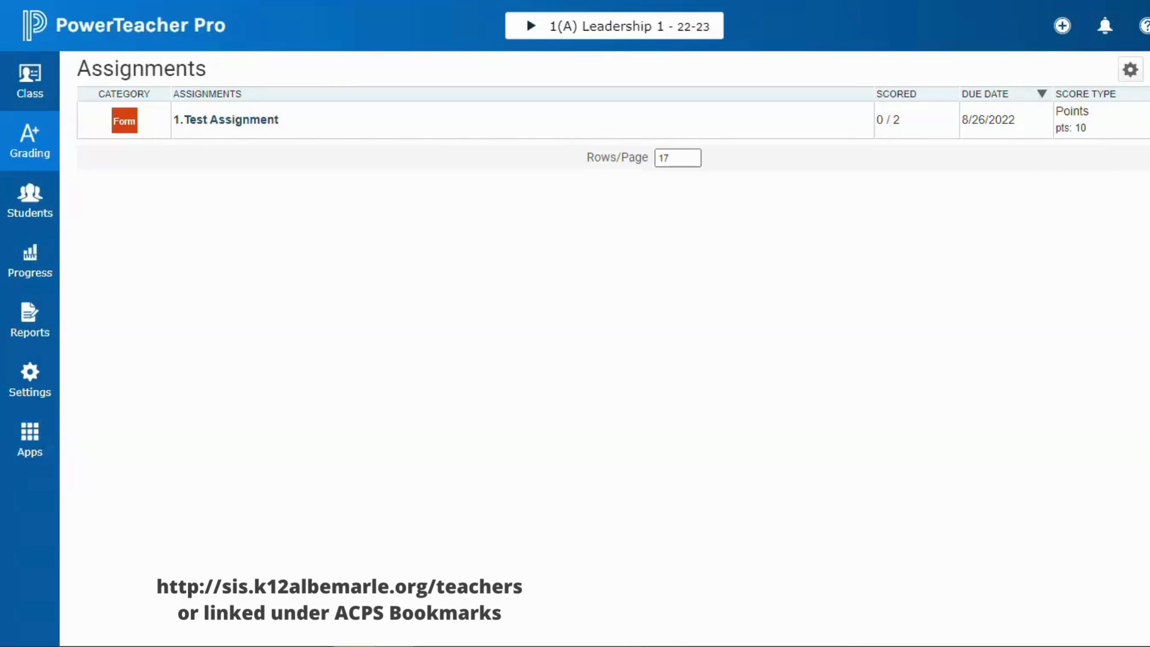
# Step: Look through the available student views and the list of gradebook reports
pyautogui.click(30, 198)
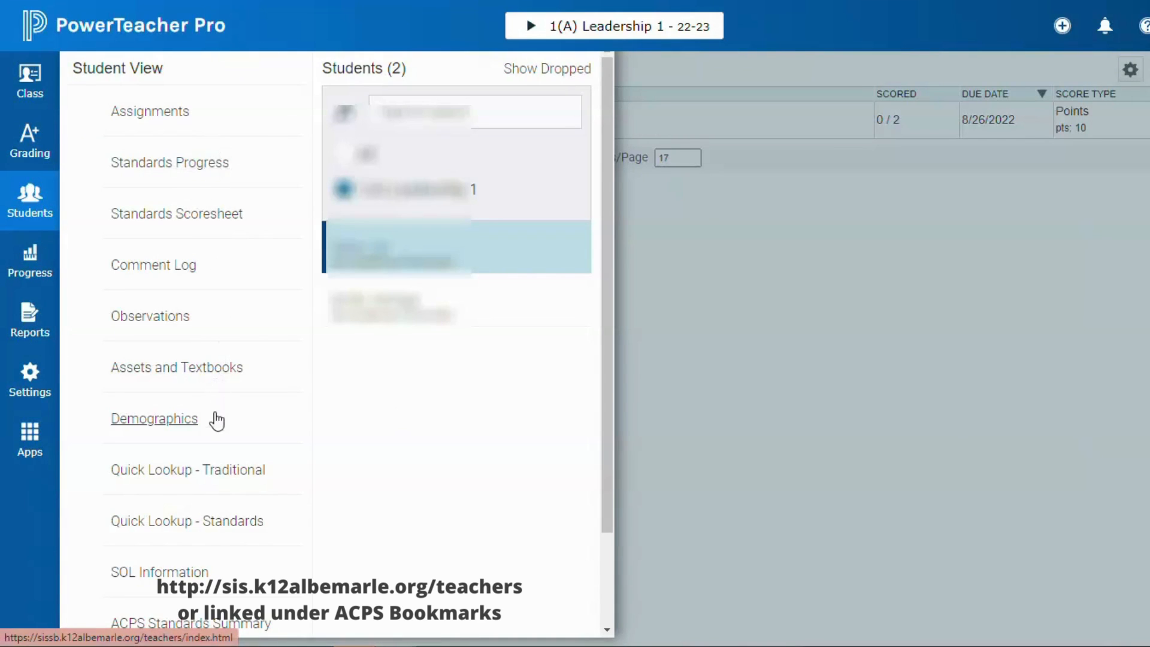
pyautogui.scroll(-2, 217, 421)
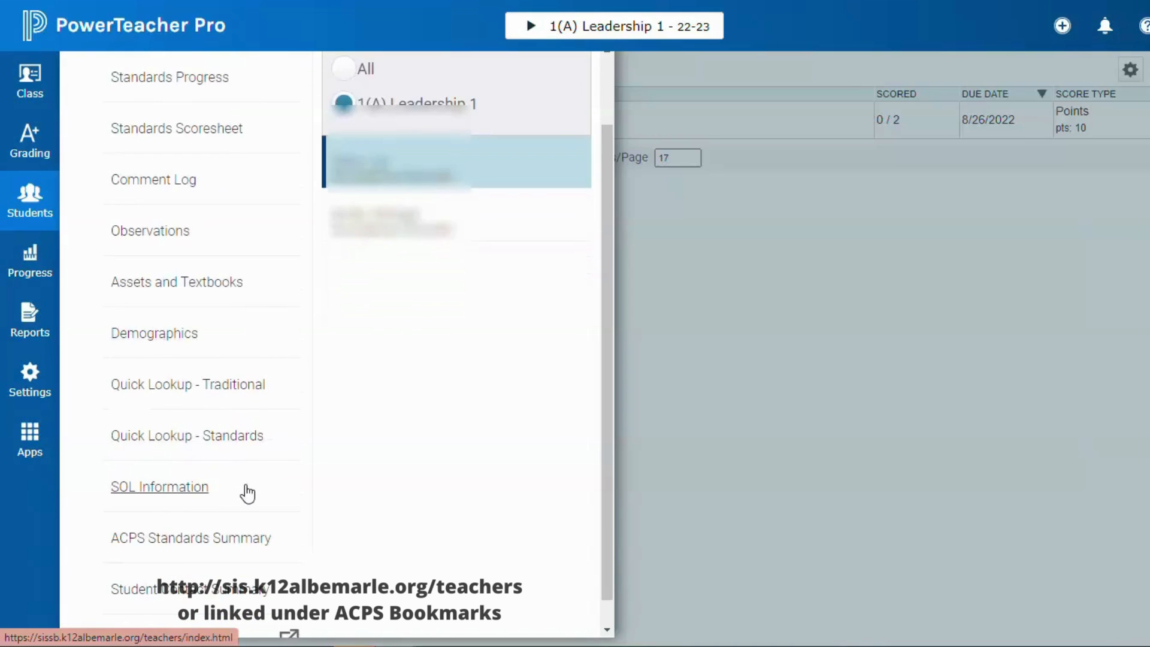
pyautogui.scroll(-1, 246, 493)
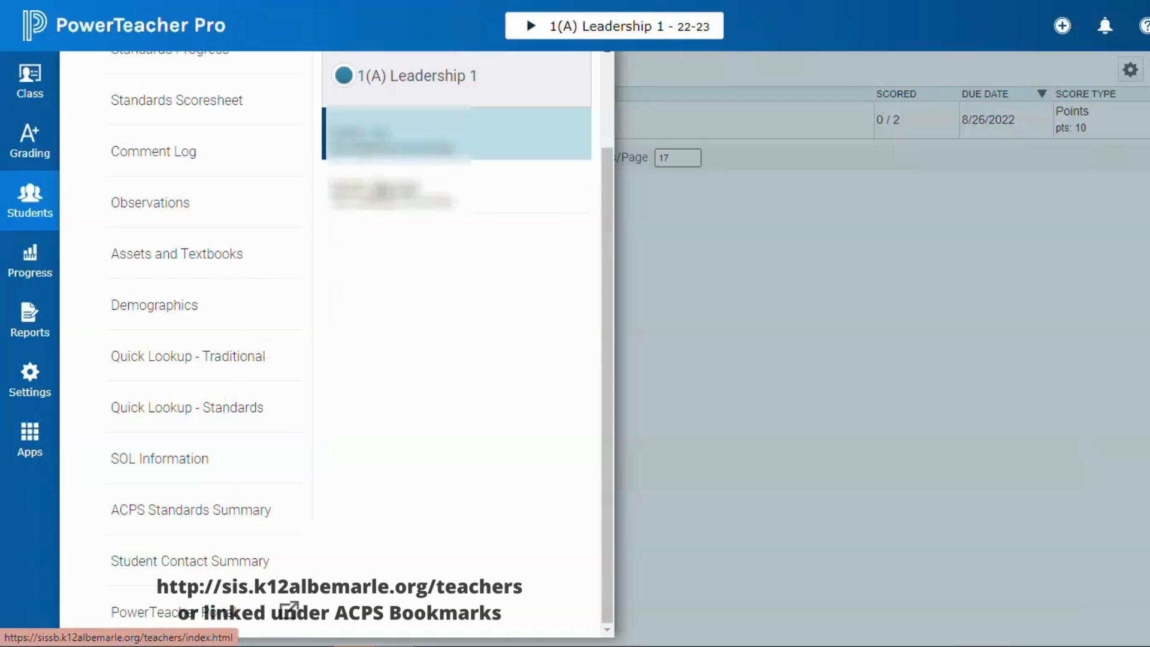
pyautogui.click(665, 285)
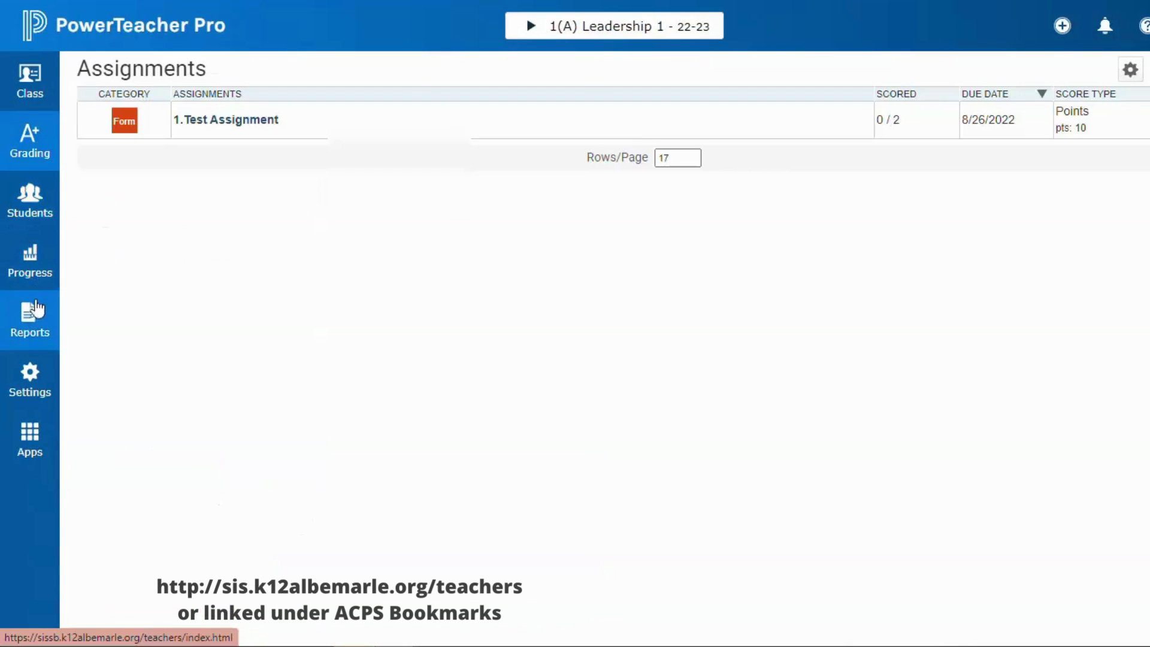
pyautogui.click(40, 327)
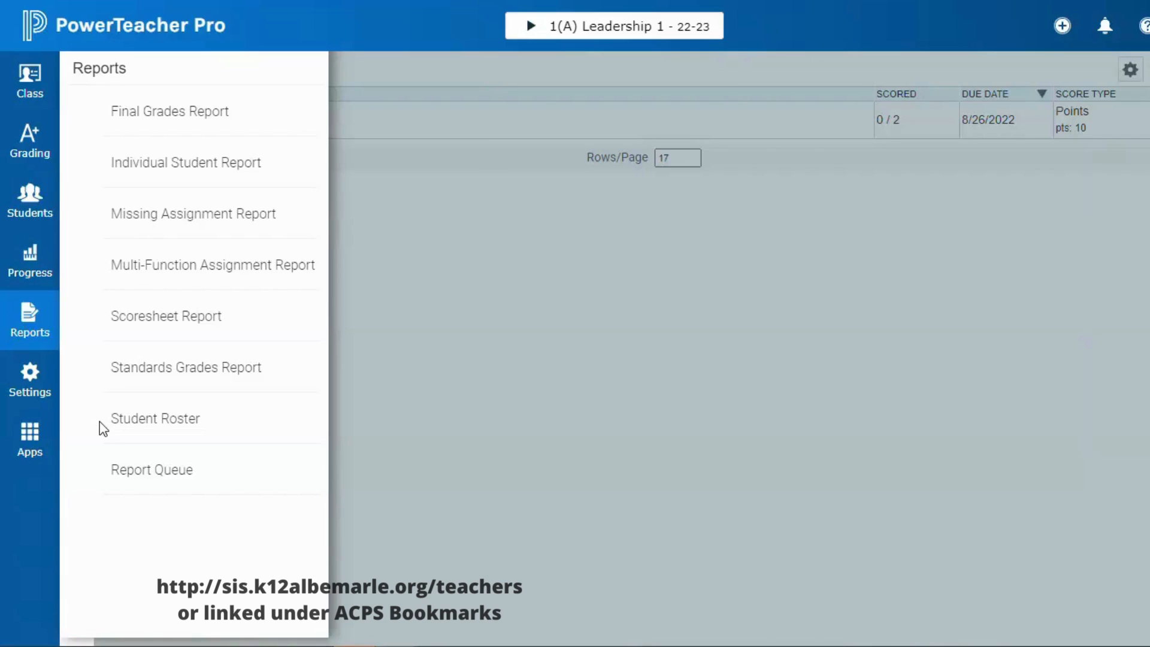
pyautogui.click(378, 473)
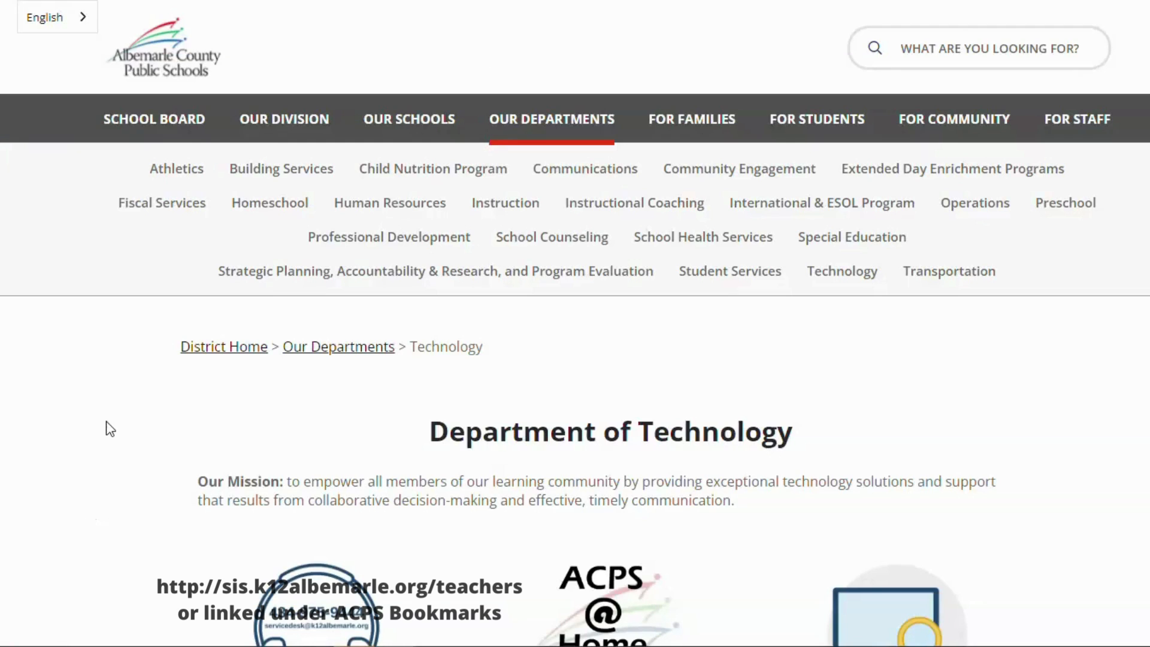
# Step: On the Albemarle County Public Schools website, open the Department of Technology's PowerSchool & PowerTeacher page and view its content
pyautogui.scroll(-7, 110, 429)
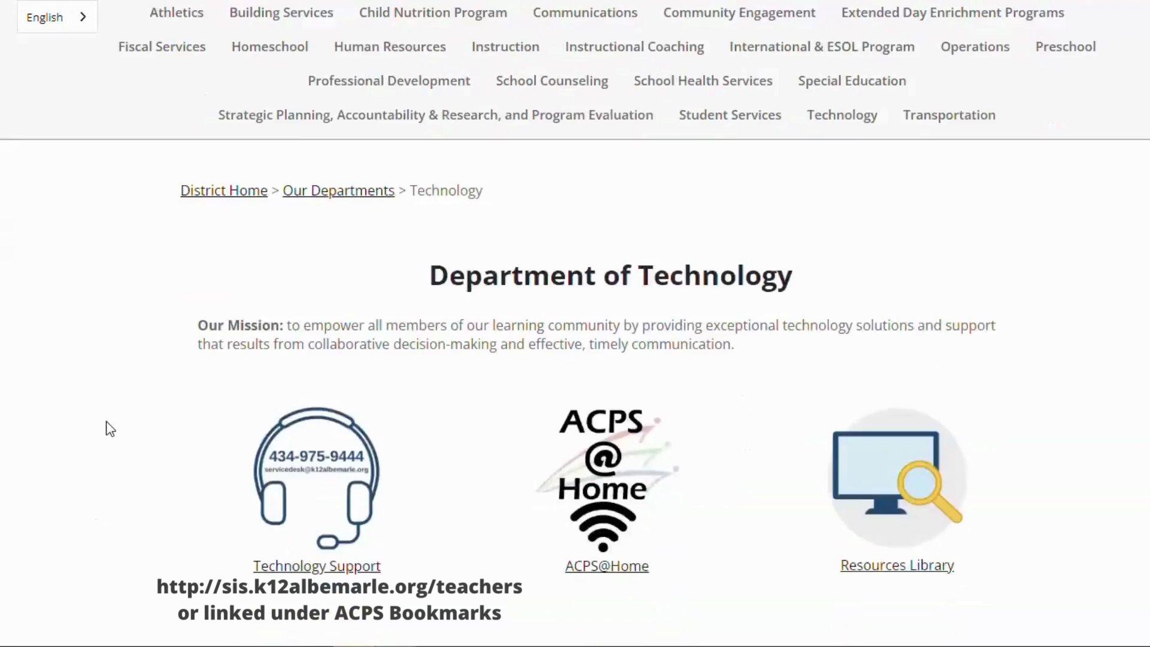
pyautogui.click(329, 442)
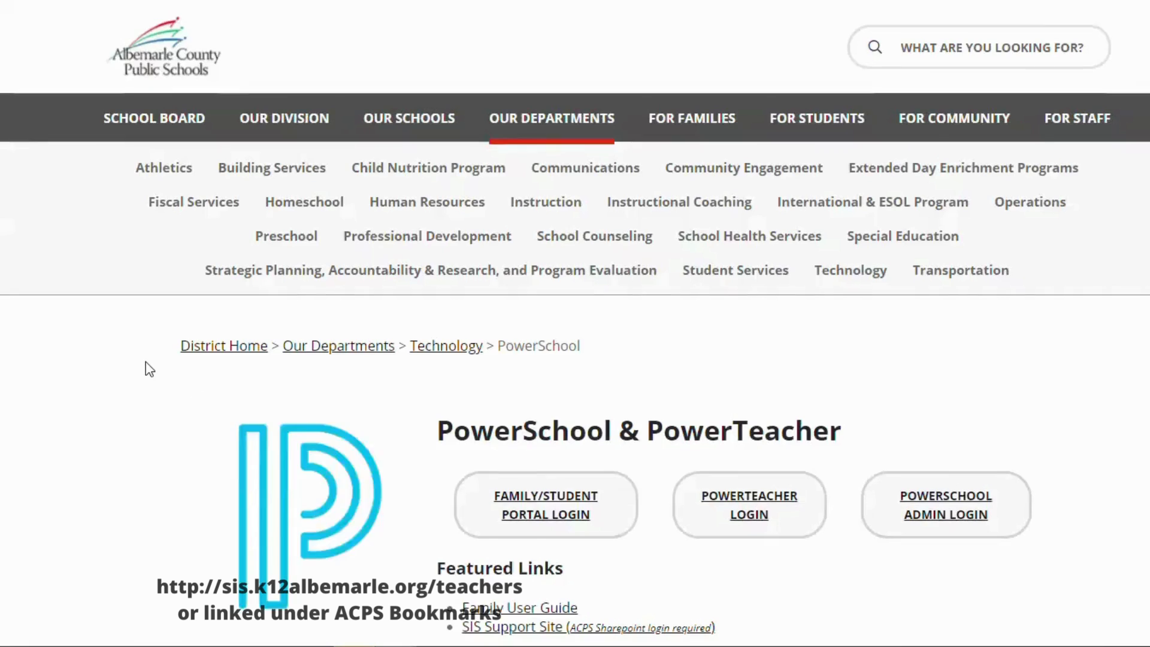
pyautogui.scroll(-4, 149, 369)
pyautogui.scroll(-1, 149, 369)
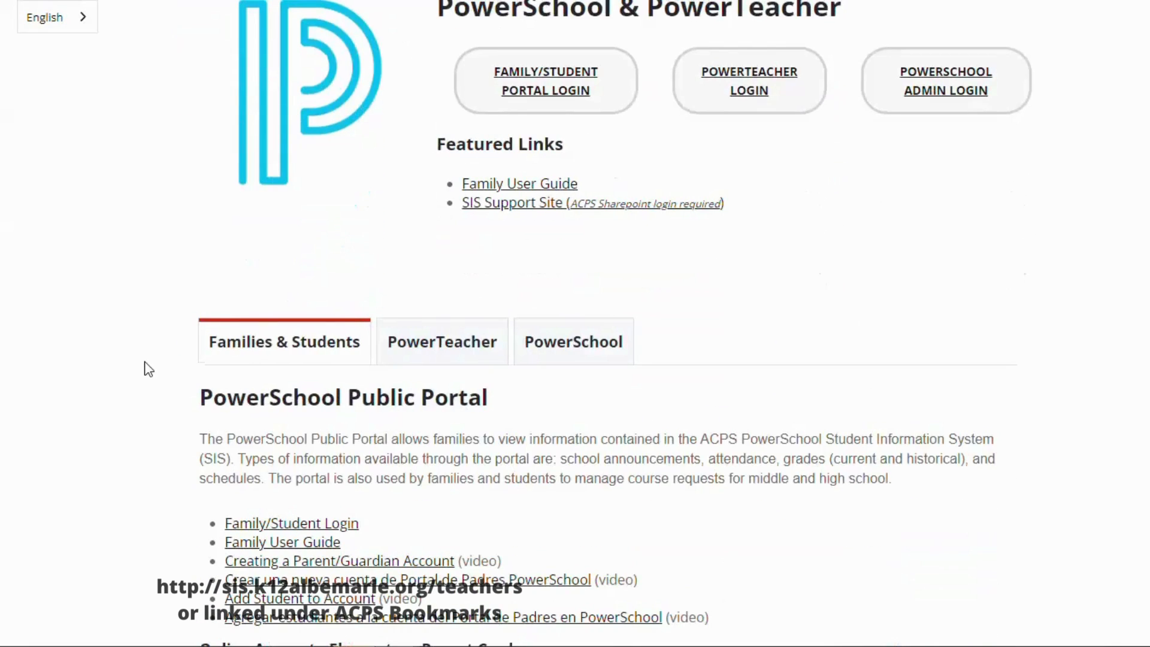
# Step: Compare the page's PowerTeacher and PowerSchool sections and examine the PowerTeacher Resources links
pyautogui.click(447, 335)
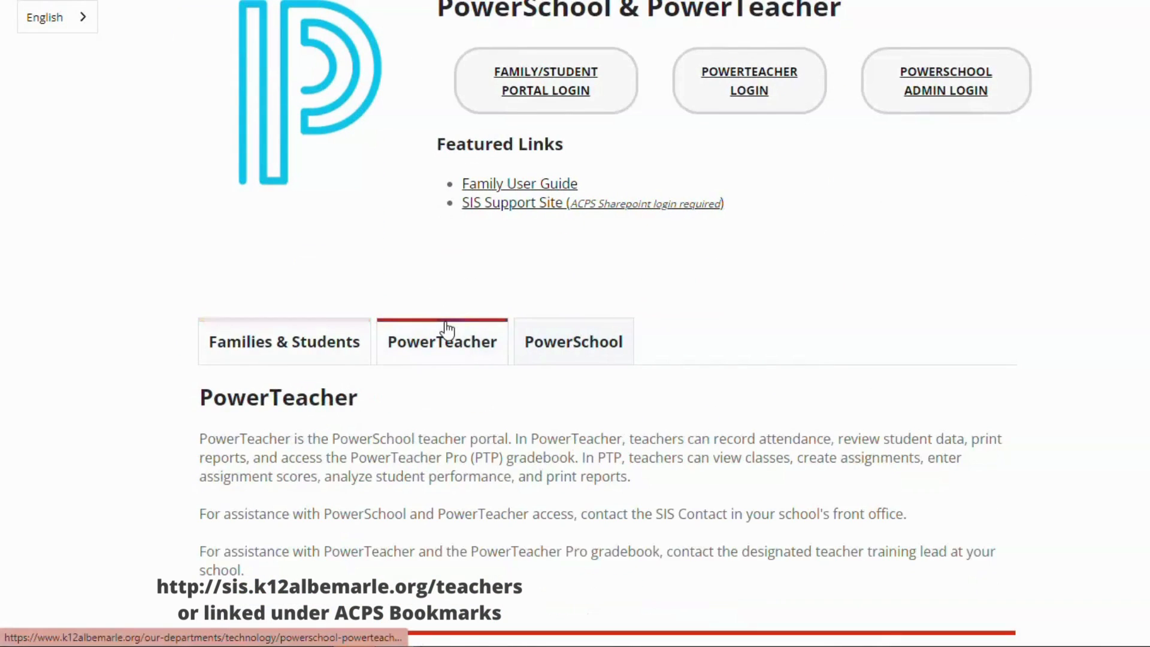
pyautogui.click(567, 345)
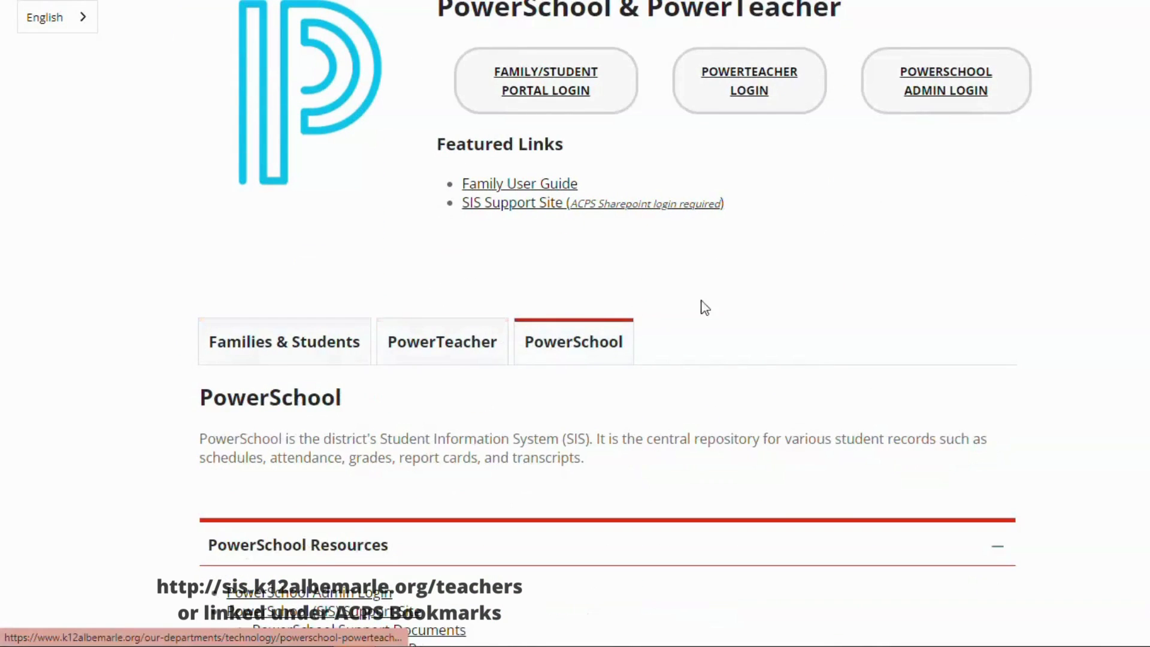
pyautogui.scroll(-1, 759, 309)
pyautogui.scroll(-1, 749, 299)
pyautogui.click(473, 179)
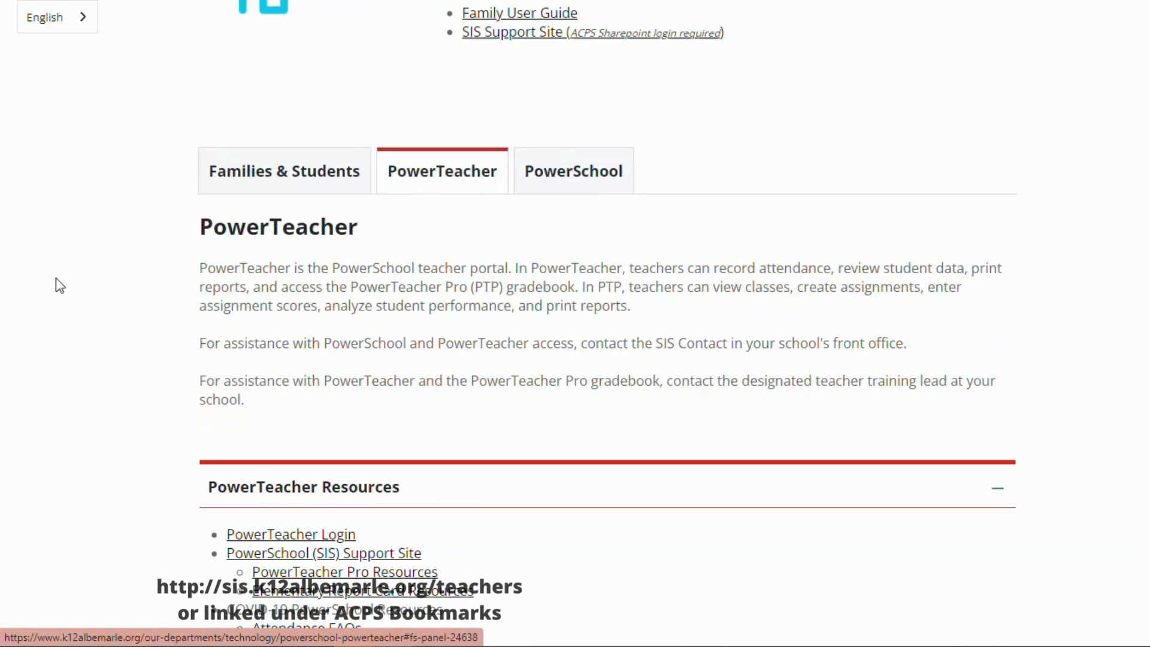
pyautogui.scroll(-1, 119, 332)
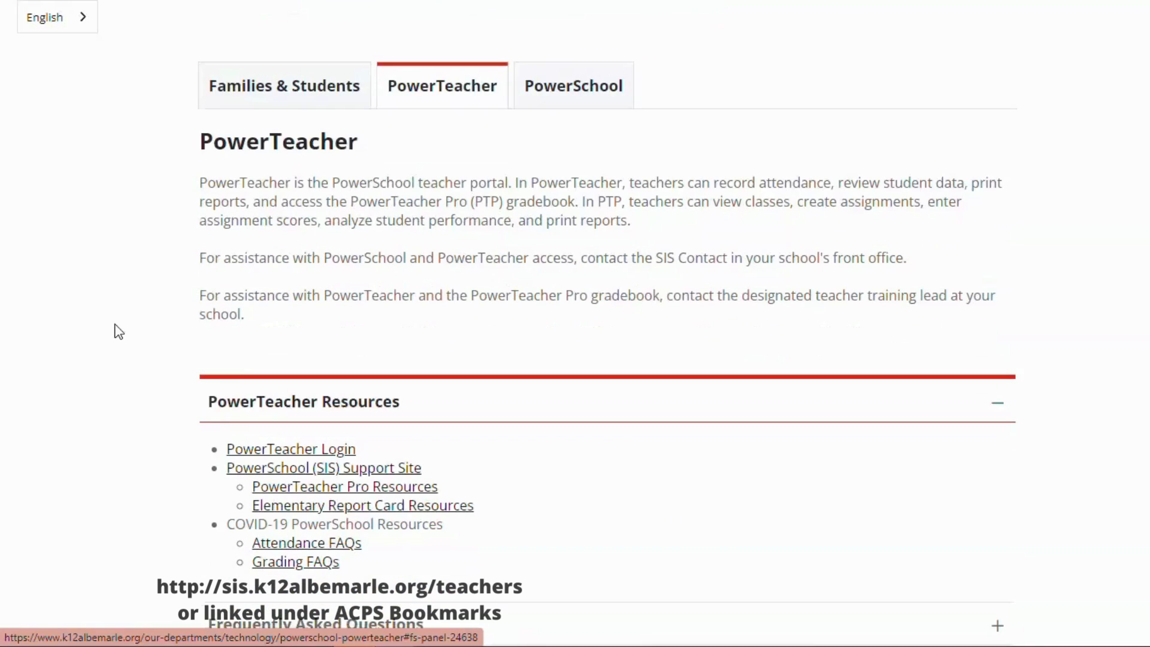
pyautogui.scroll(1, 114, 329)
pyautogui.scroll(-1, 114, 329)
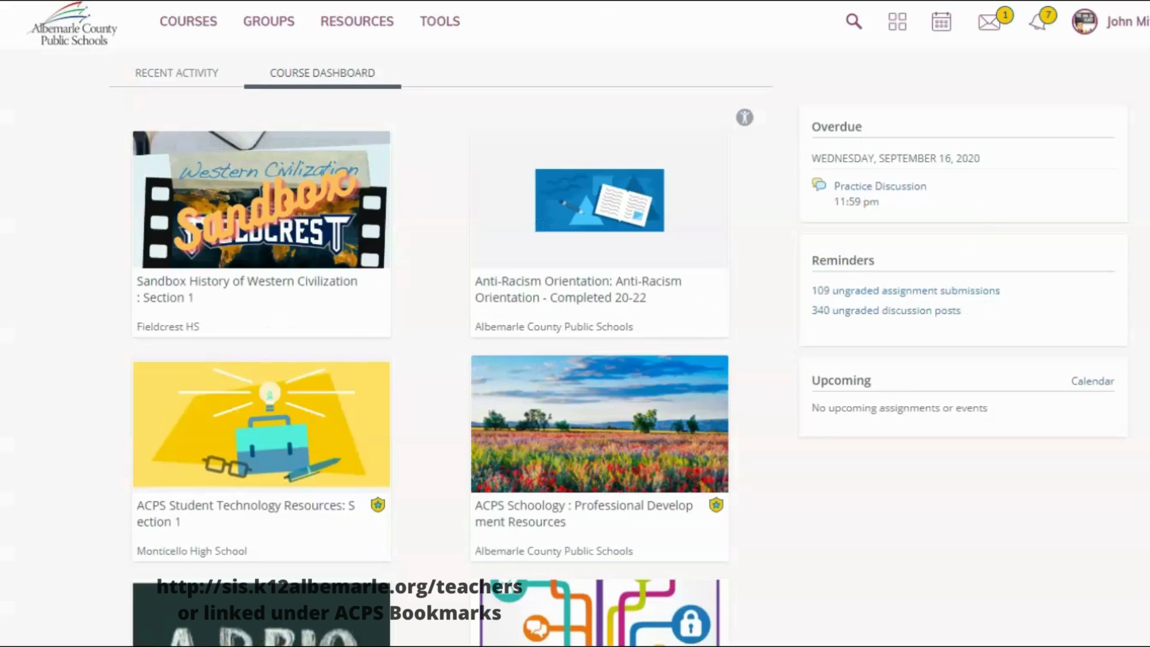